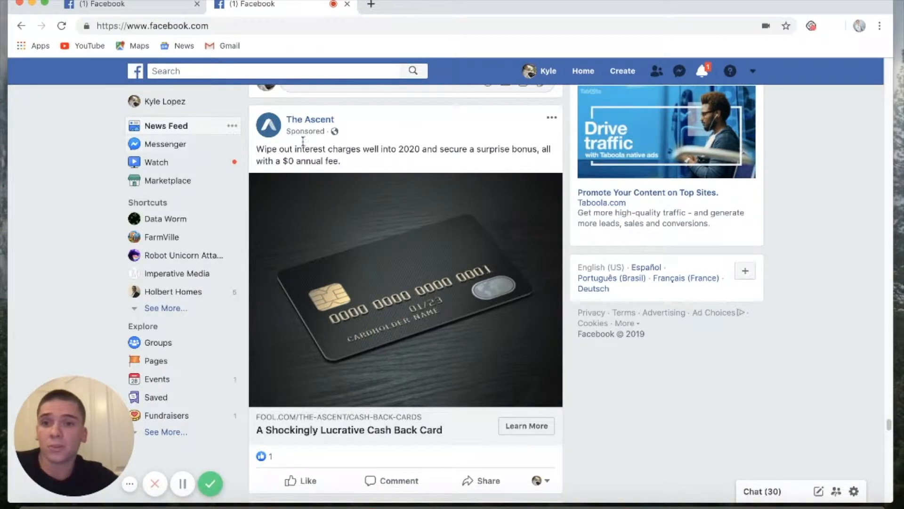
Start creating an ad from Facebook in Ads Manager and discard the unfinished campaign draft to start over
{"action": "mouse_move", "coordinate": [306, 119]}
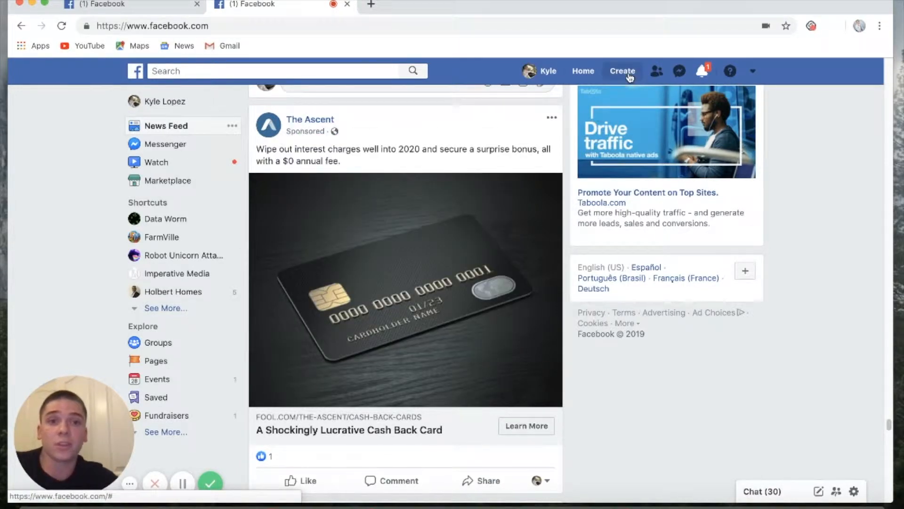
{"action": "left_click", "coordinate": [630, 76]}
{"action": "left_click", "coordinate": [589, 157]}
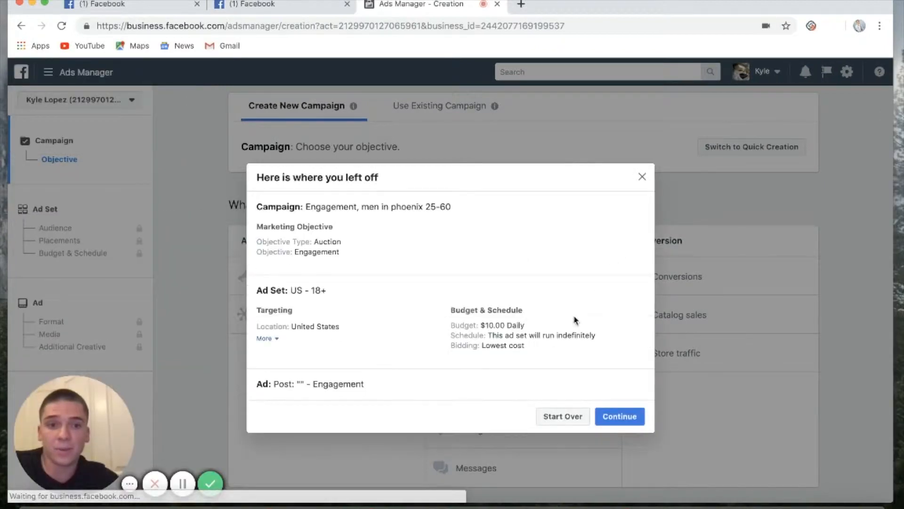
{"action": "left_click", "coordinate": [563, 415]}
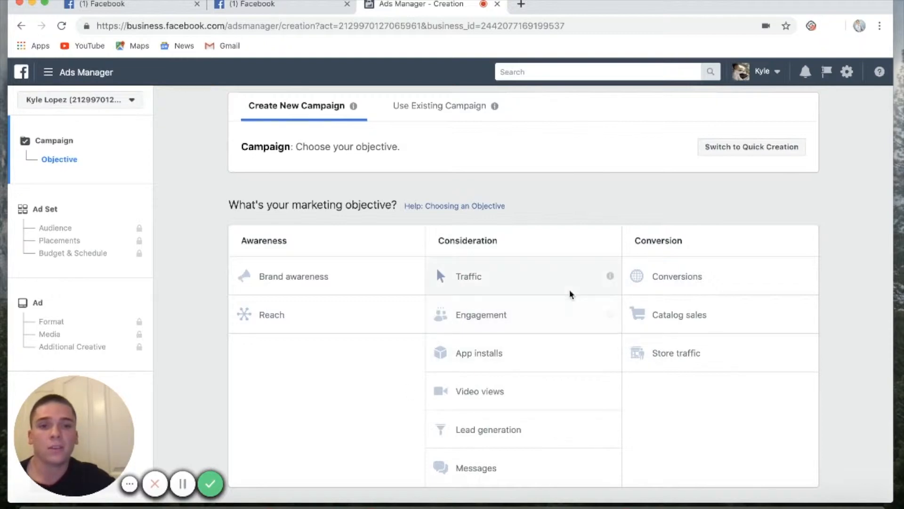
Choose Engagement as the marketing objective of the new campaign
{"action": "mouse_move", "coordinate": [610, 278]}
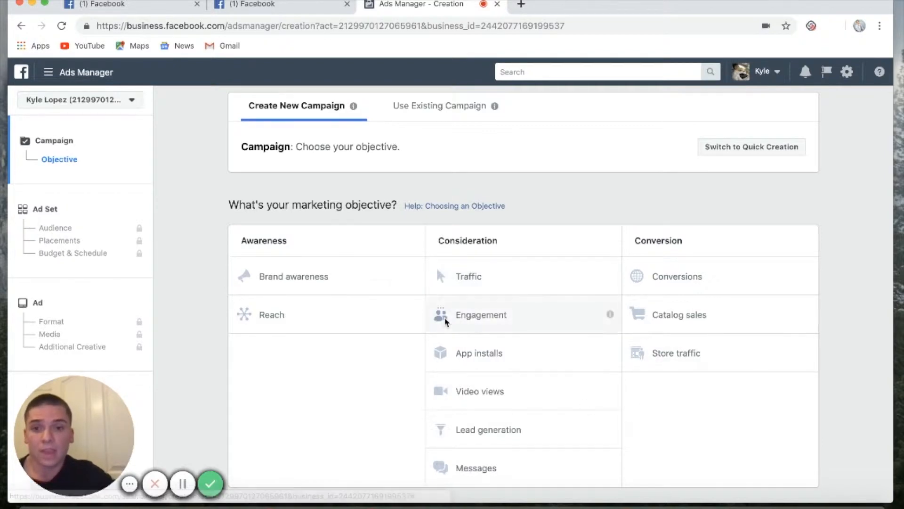
{"action": "mouse_move", "coordinate": [413, 322]}
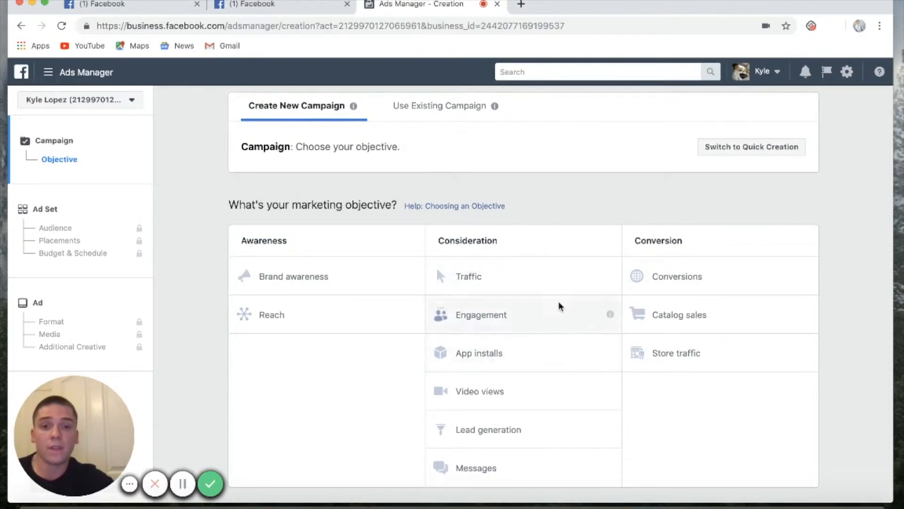
{"action": "left_click", "coordinate": [550, 312]}
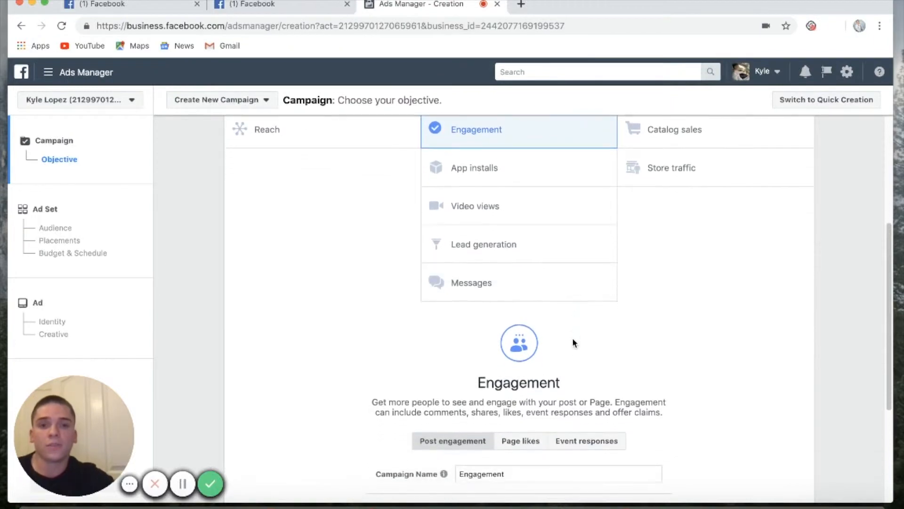
Review the available marketing objectives and the settings offered for the Engagement objective
{"action": "scroll", "coordinate": [572, 342], "scroll_direction": "up", "scroll_amount": 3}
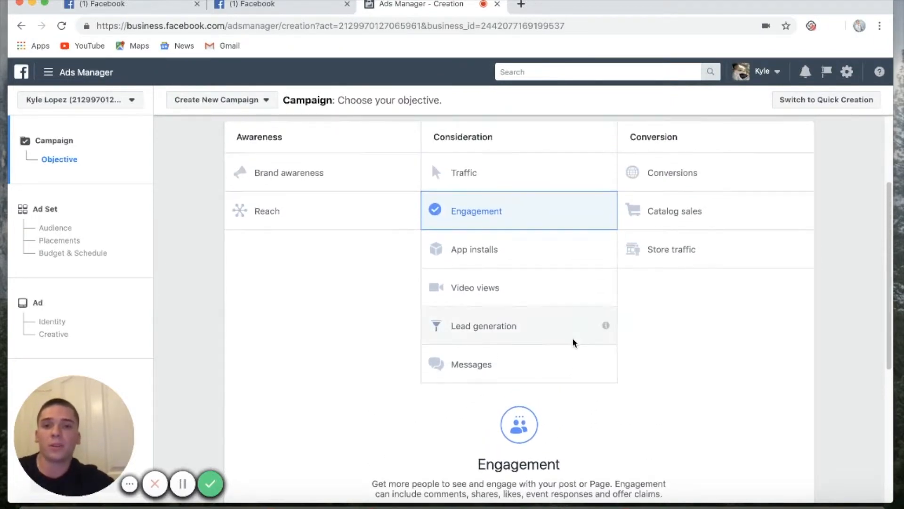
{"action": "scroll", "coordinate": [573, 342], "scroll_direction": "down", "scroll_amount": 3}
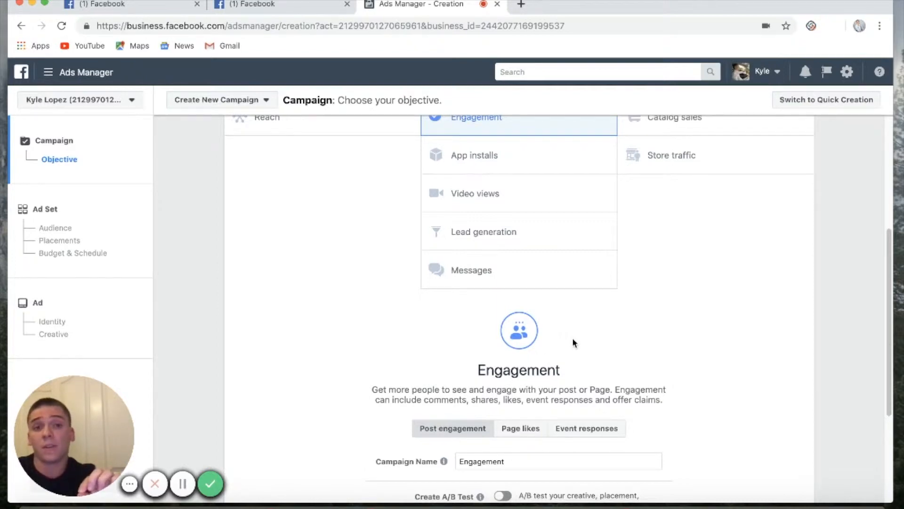
{"action": "scroll", "coordinate": [574, 343], "scroll_direction": "up", "scroll_amount": 1}
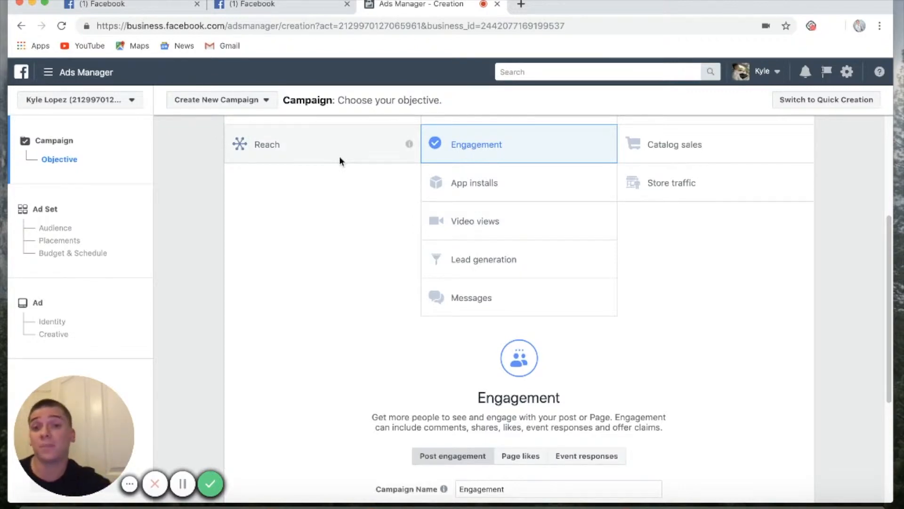
{"action": "mouse_move", "coordinate": [401, 152]}
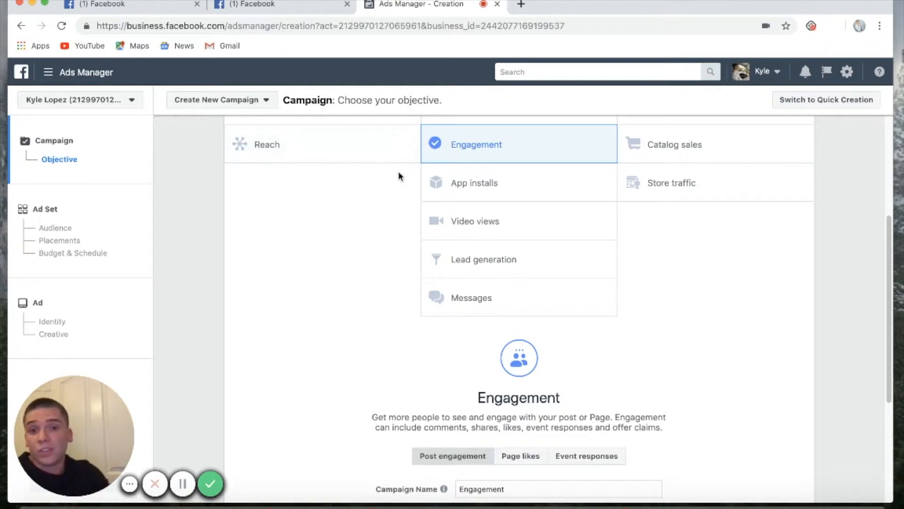
{"action": "scroll", "coordinate": [557, 208], "scroll_direction": "up", "scroll_amount": 1}
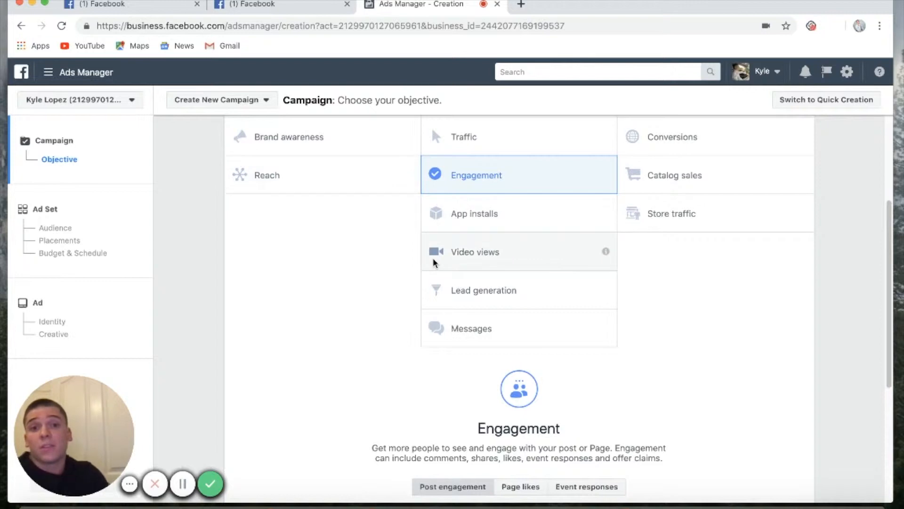
{"action": "scroll", "coordinate": [366, 290], "scroll_direction": "down", "scroll_amount": 1}
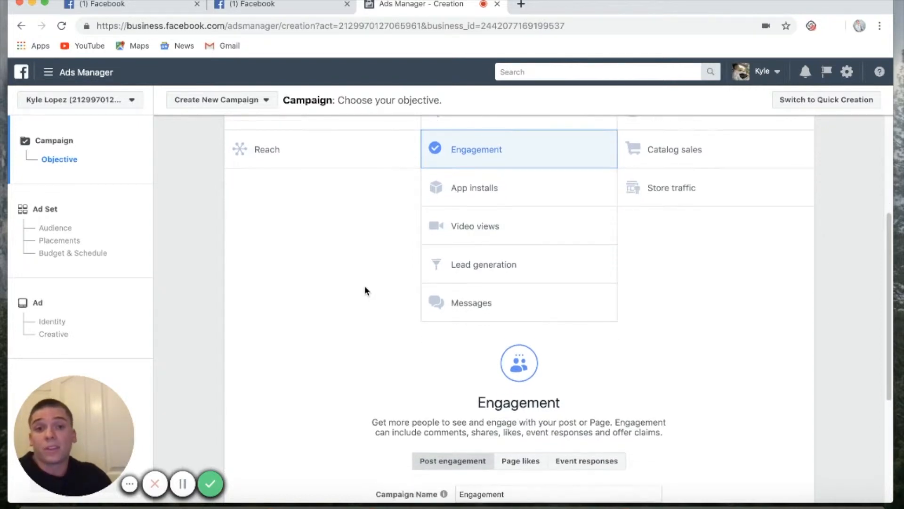
{"action": "scroll", "coordinate": [371, 267], "scroll_direction": "down", "scroll_amount": 1}
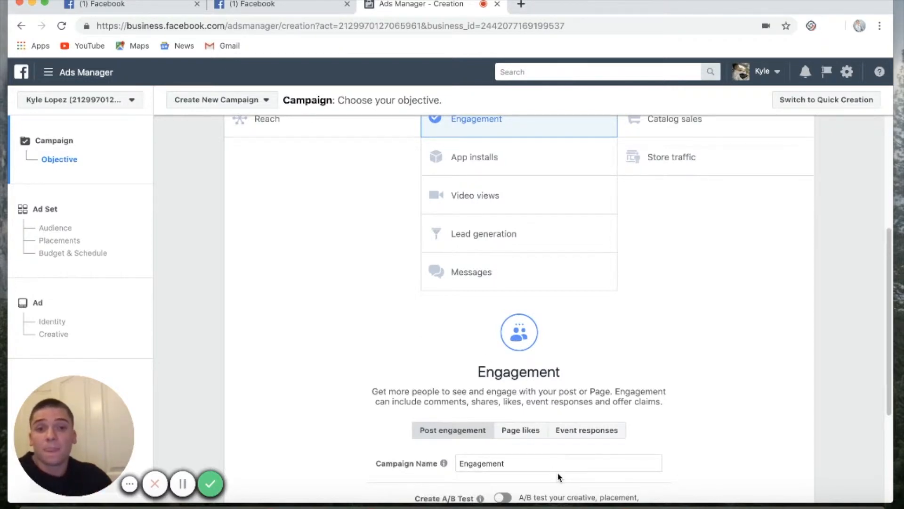
{"action": "scroll", "coordinate": [559, 477], "scroll_direction": "down", "scroll_amount": 1}
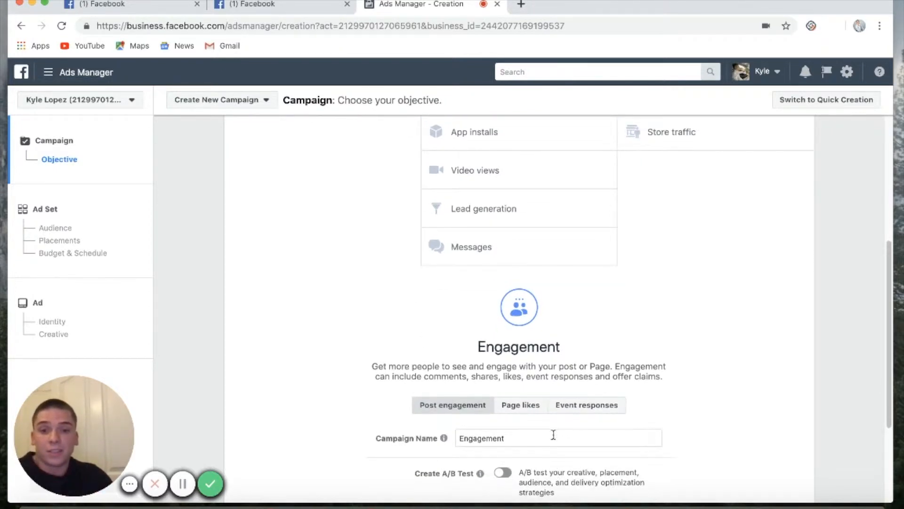
{"action": "scroll", "coordinate": [546, 435], "scroll_direction": "down", "scroll_amount": 1}
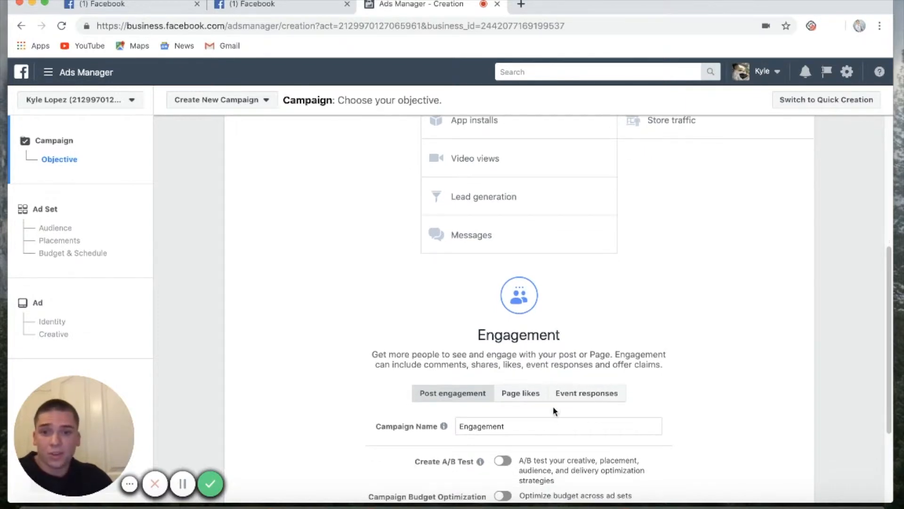
{"action": "scroll", "coordinate": [615, 455], "scroll_direction": "down", "scroll_amount": 2}
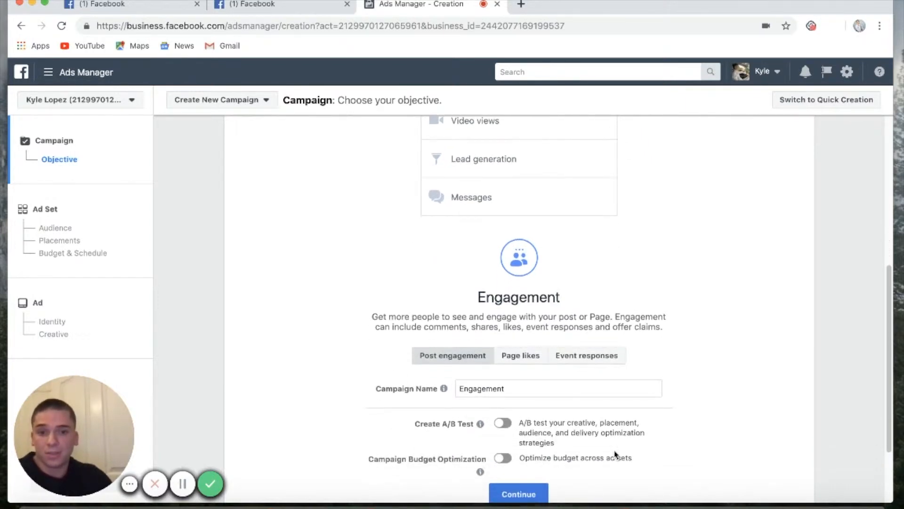
Name the campaign "Engagement, first time home buyers (phoenix)"
{"action": "left_click", "coordinate": [554, 390]}
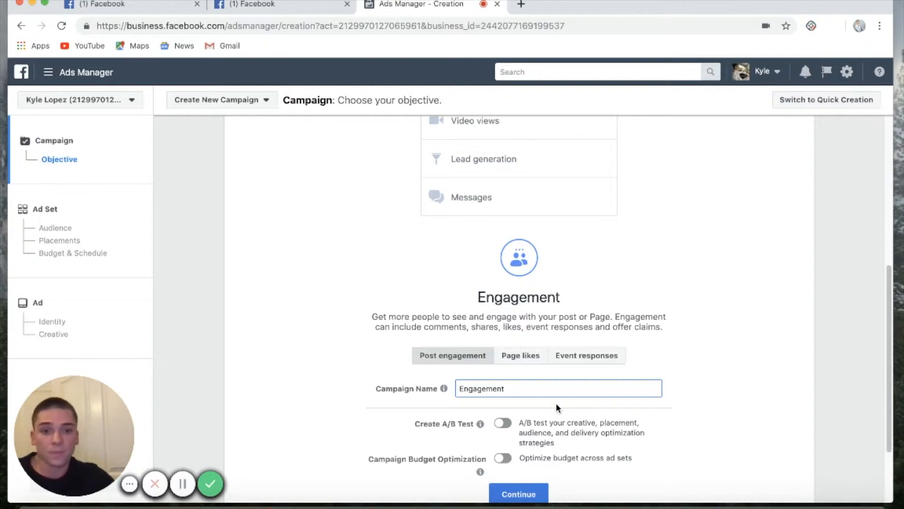
{"action": "type", "text": ","}
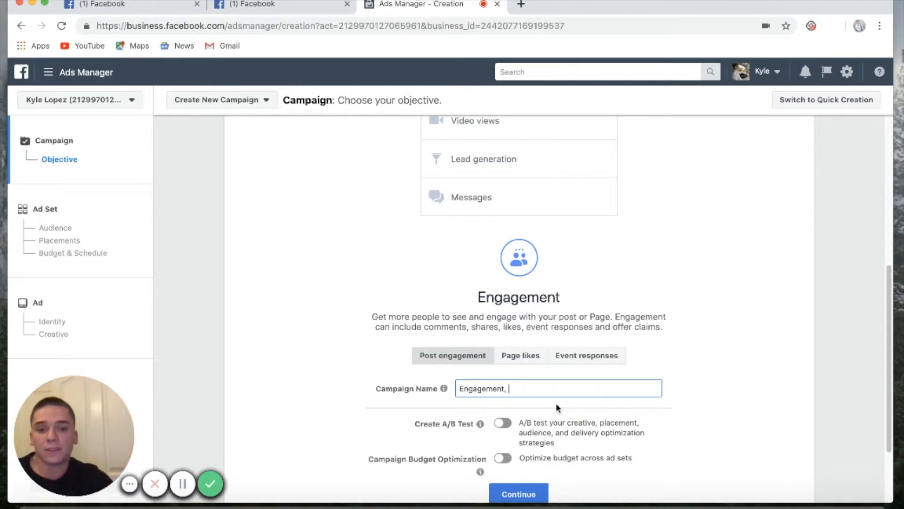
{"action": "type", "text": "r"}
{"action": "key", "text": "BackSpace"}
{"action": "type", "text": "first "}
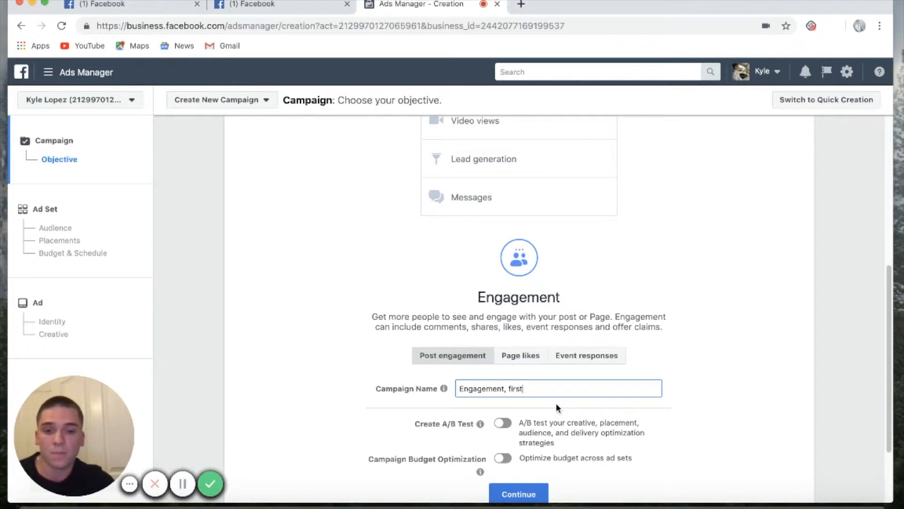
{"action": "type", "text": "time home buyers (phoenix)"}
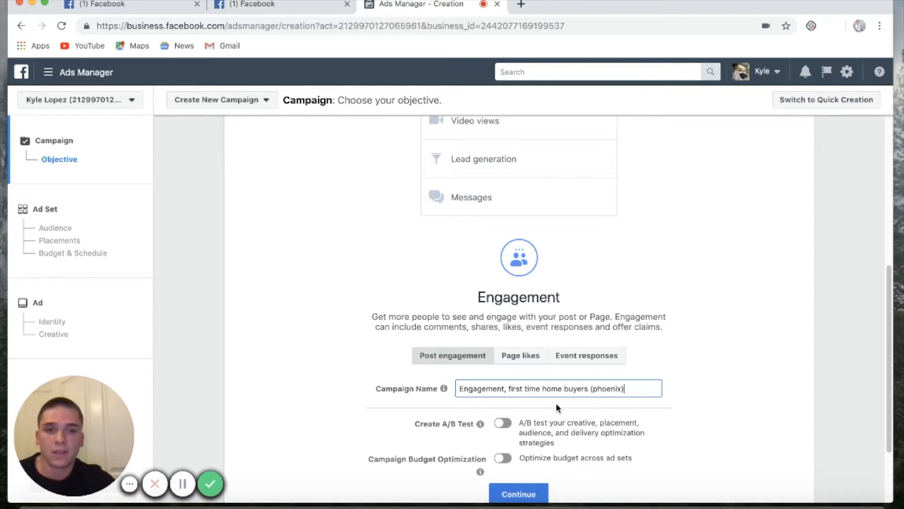
Check the A/B test and campaign budget optimization options, leave both off, and continue to the ad set
{"action": "scroll", "coordinate": [734, 469], "scroll_direction": "down", "scroll_amount": 2}
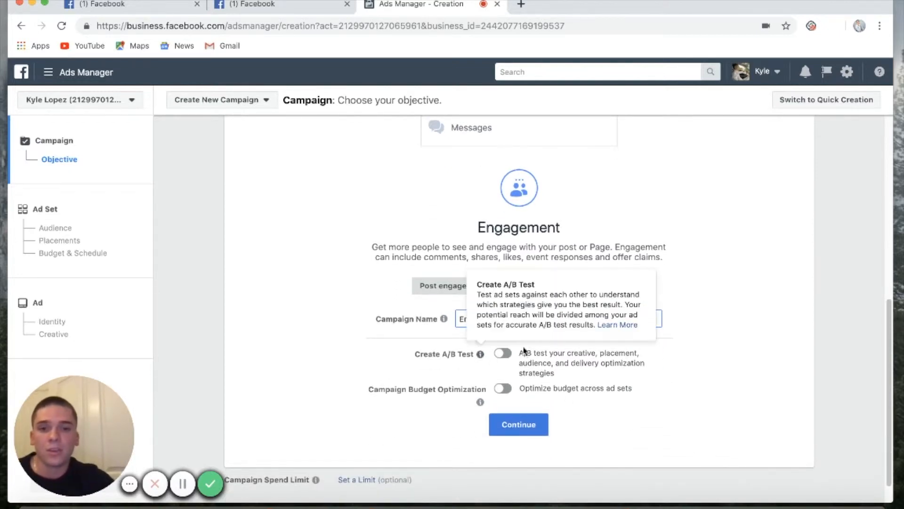
{"action": "mouse_move", "coordinate": [496, 389]}
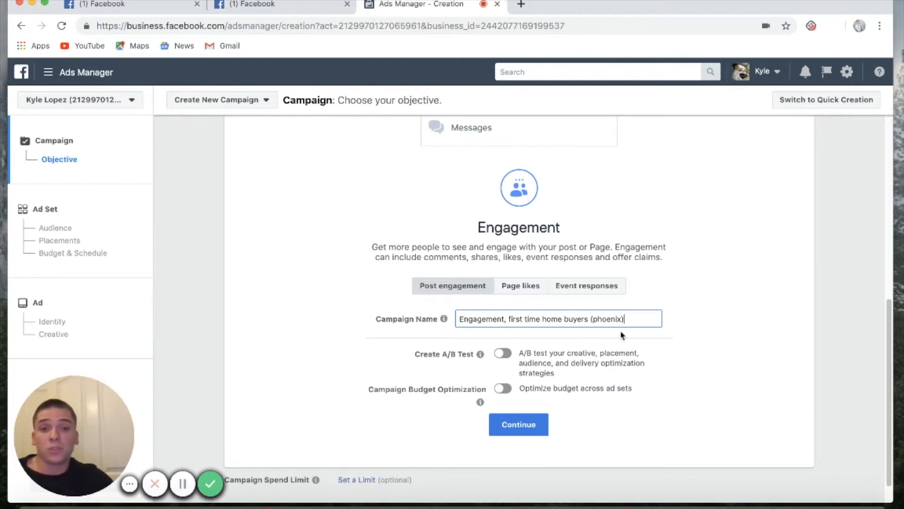
{"action": "scroll", "coordinate": [570, 398], "scroll_direction": "down", "scroll_amount": 1}
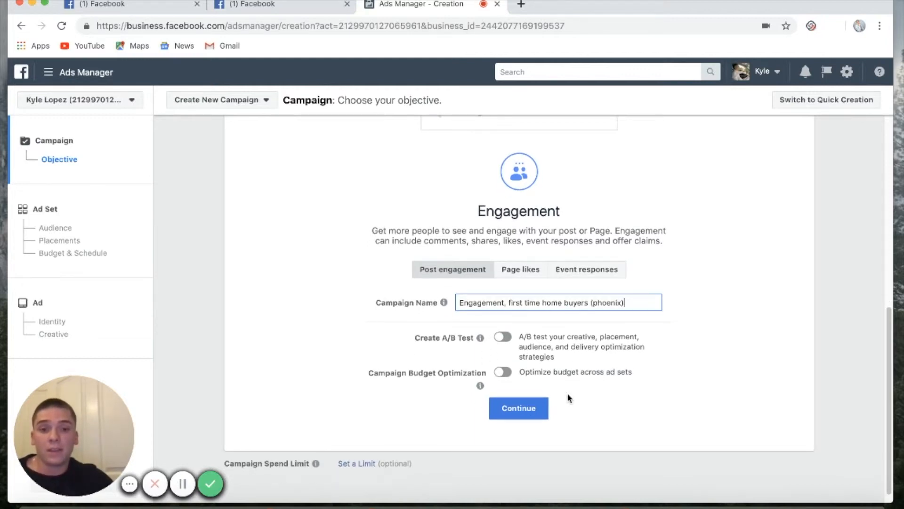
{"action": "left_click", "coordinate": [525, 414]}
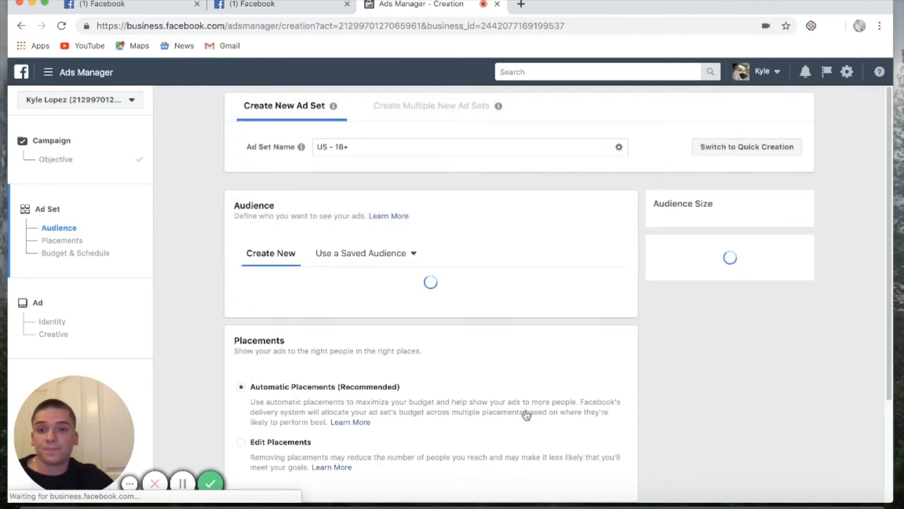
Examine the ad set's audience settings, including existing custom audiences, locations, age, gender, languages and detailed targeting
{"action": "scroll", "coordinate": [526, 414], "scroll_direction": "down", "scroll_amount": 2}
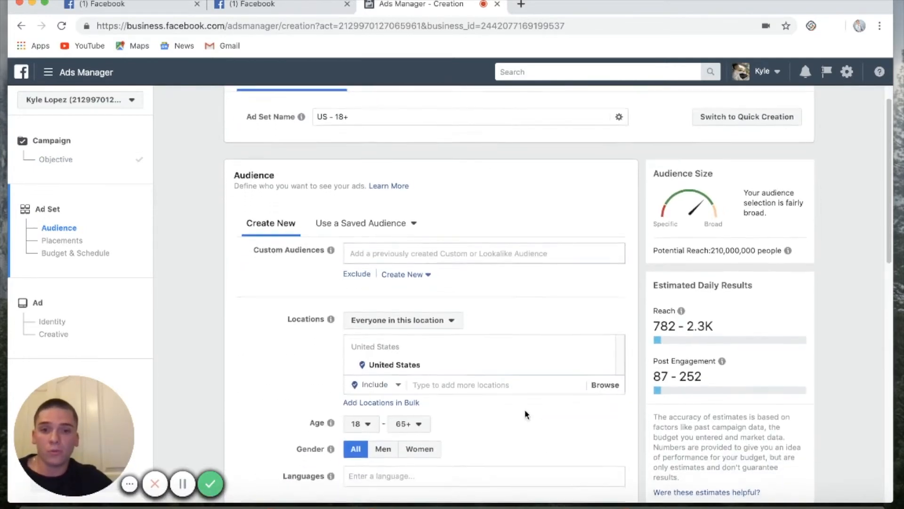
{"action": "scroll", "coordinate": [526, 414], "scroll_direction": "down", "scroll_amount": 2}
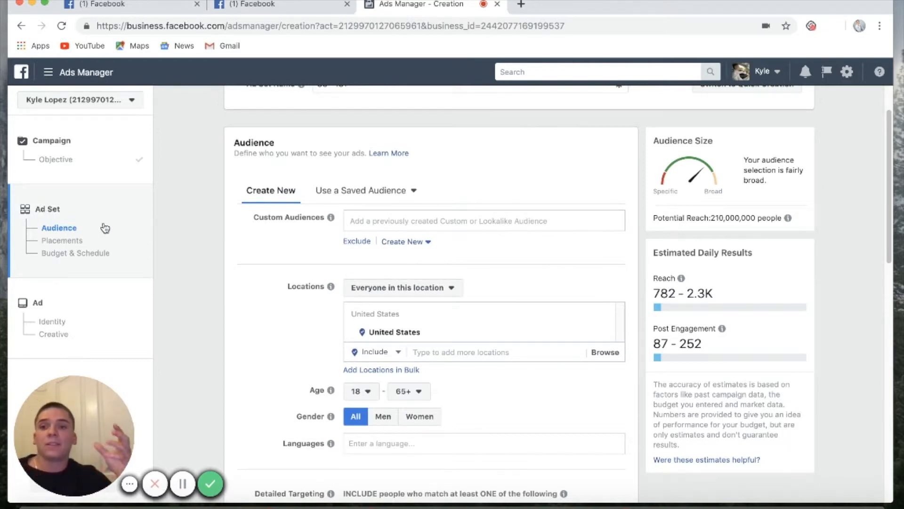
{"action": "scroll", "coordinate": [266, 292], "scroll_direction": "down", "scroll_amount": 2}
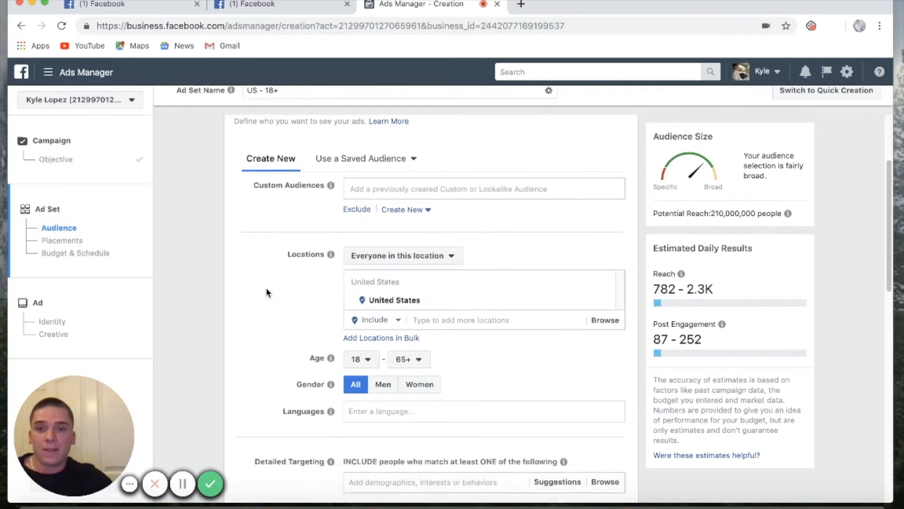
{"action": "scroll", "coordinate": [267, 292], "scroll_direction": "down", "scroll_amount": 1}
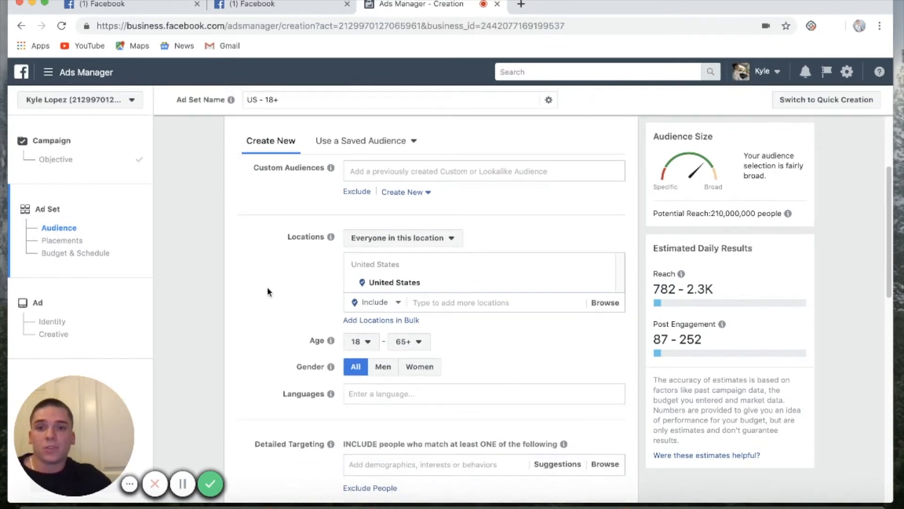
{"action": "left_click", "coordinate": [569, 168]}
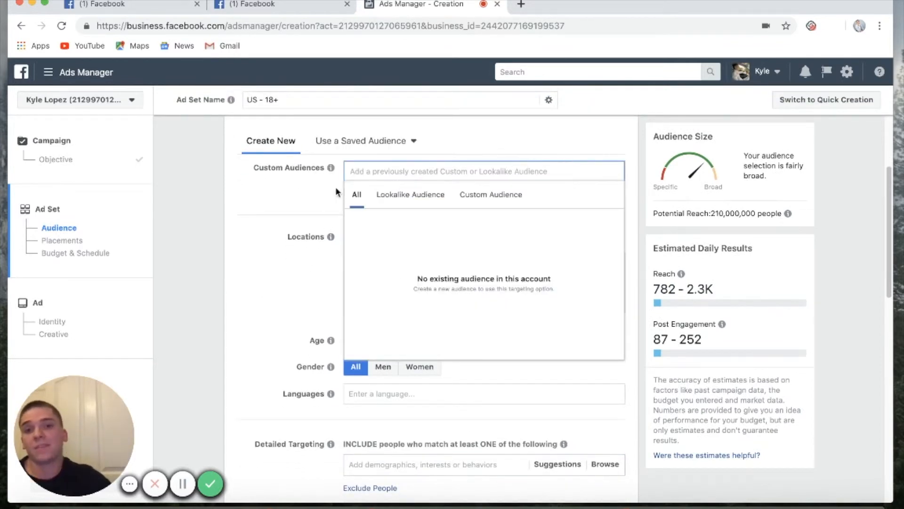
{"action": "left_click", "coordinate": [322, 194]}
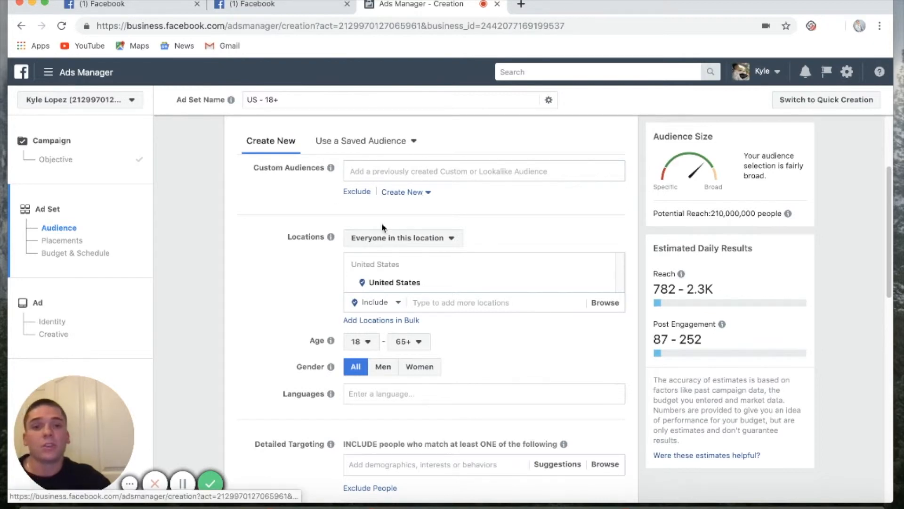
{"action": "scroll", "coordinate": [378, 242], "scroll_direction": "down", "scroll_amount": 2}
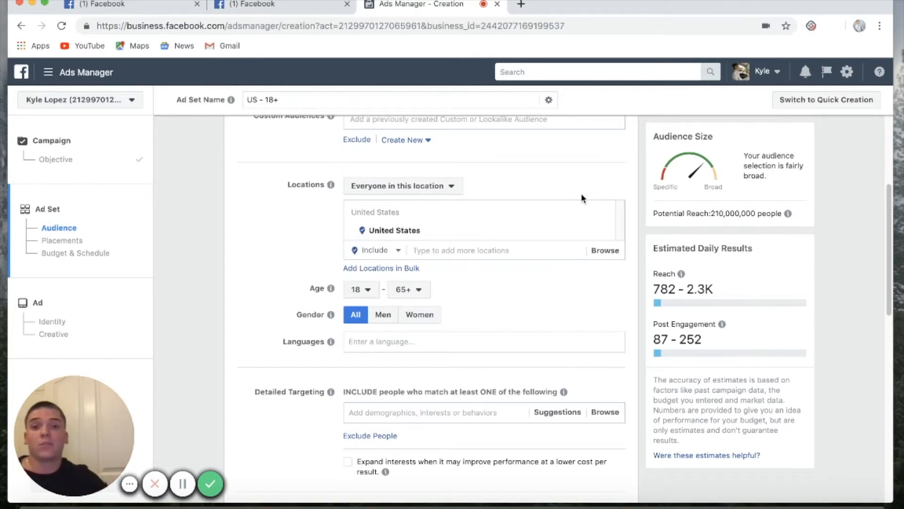
{"action": "scroll", "coordinate": [531, 252], "scroll_direction": "down", "scroll_amount": 1}
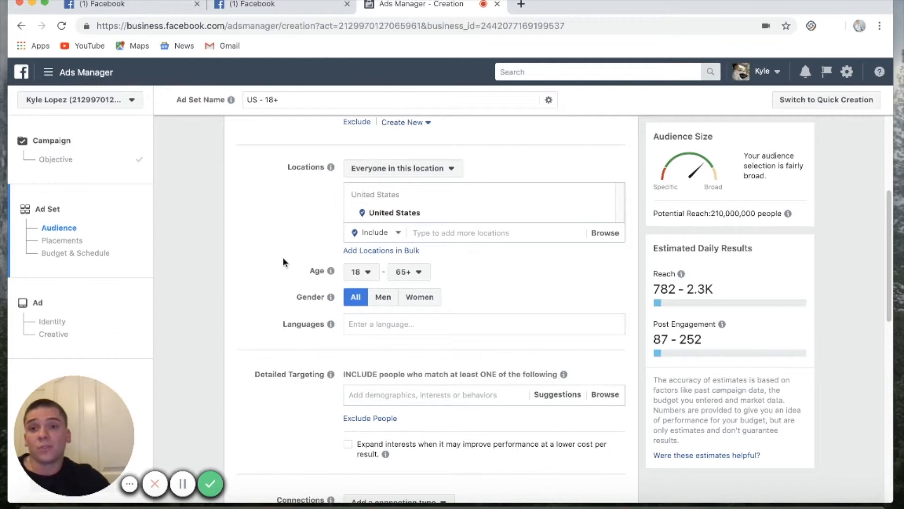
{"action": "scroll", "coordinate": [284, 262], "scroll_direction": "down", "scroll_amount": 1}
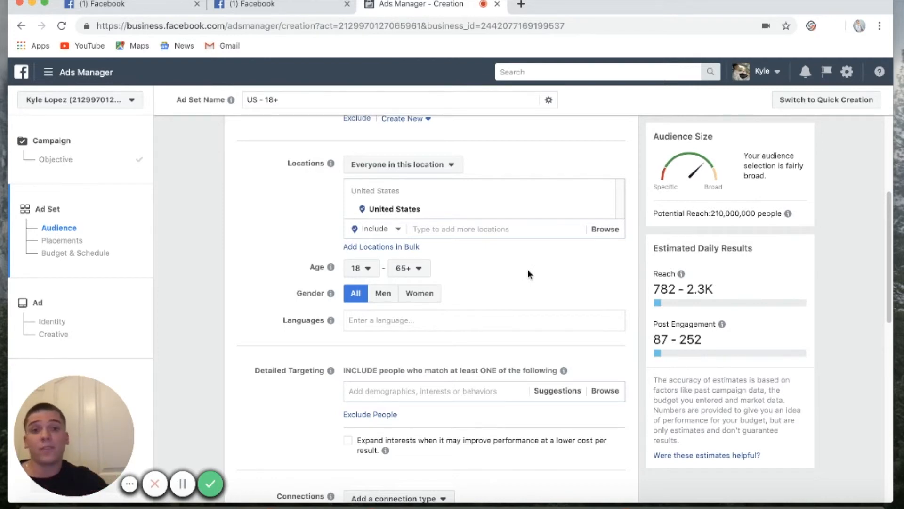
{"action": "scroll", "coordinate": [528, 271], "scroll_direction": "down", "scroll_amount": 1}
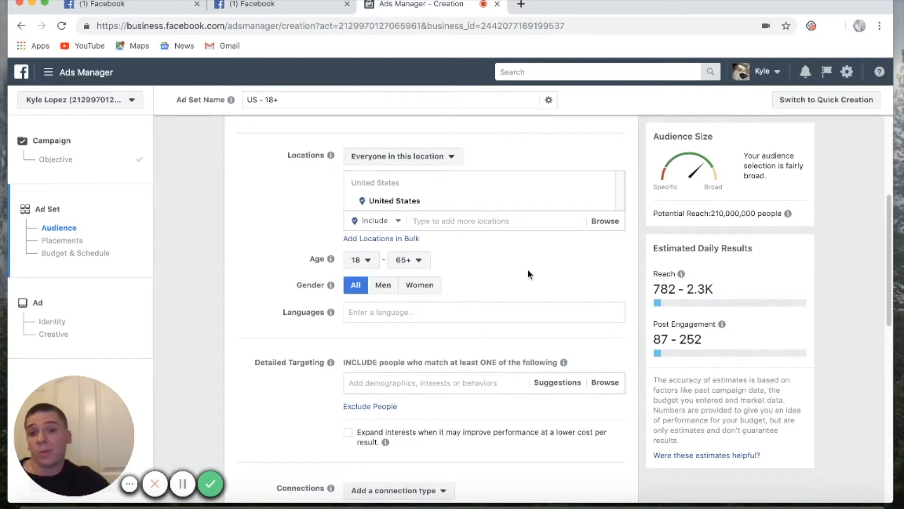
{"action": "scroll", "coordinate": [528, 271], "scroll_direction": "down", "scroll_amount": 3}
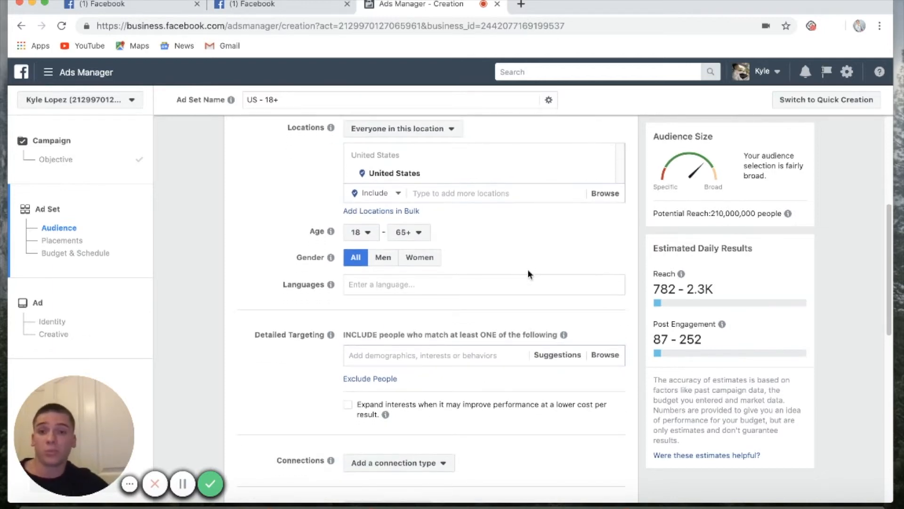
Examine the ad set's options for detailed targeting, excluding people, expanding interests, connection types and saving the audience
{"action": "scroll", "coordinate": [529, 274], "scroll_direction": "down", "scroll_amount": 5}
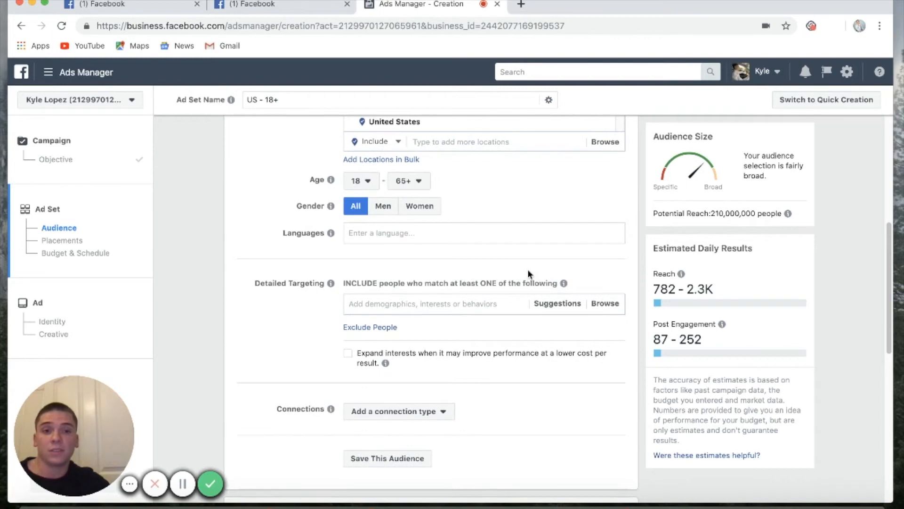
{"action": "scroll", "coordinate": [528, 274], "scroll_direction": "down", "scroll_amount": 5}
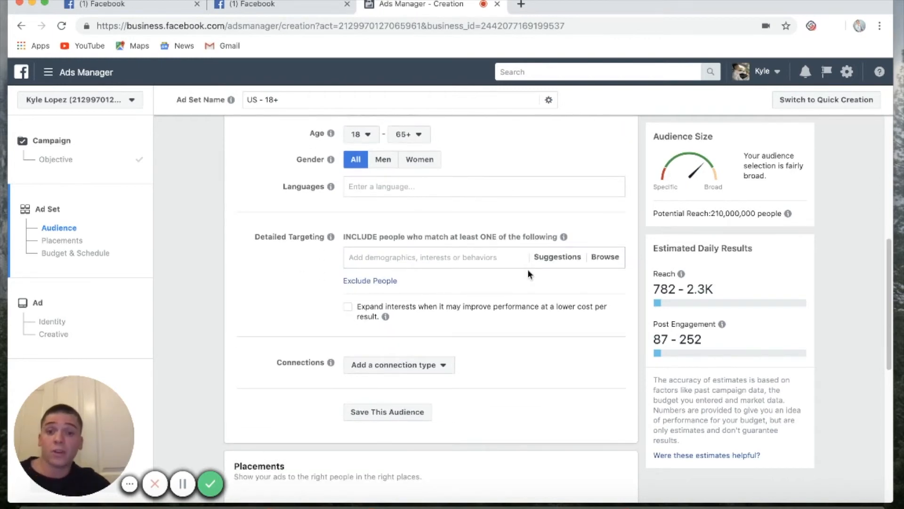
{"action": "scroll", "coordinate": [527, 275], "scroll_direction": "down", "scroll_amount": 1}
{"action": "scroll", "coordinate": [484, 260], "scroll_direction": "up", "scroll_amount": 5}
{"action": "scroll", "coordinate": [482, 260], "scroll_direction": "up", "scroll_amount": 3}
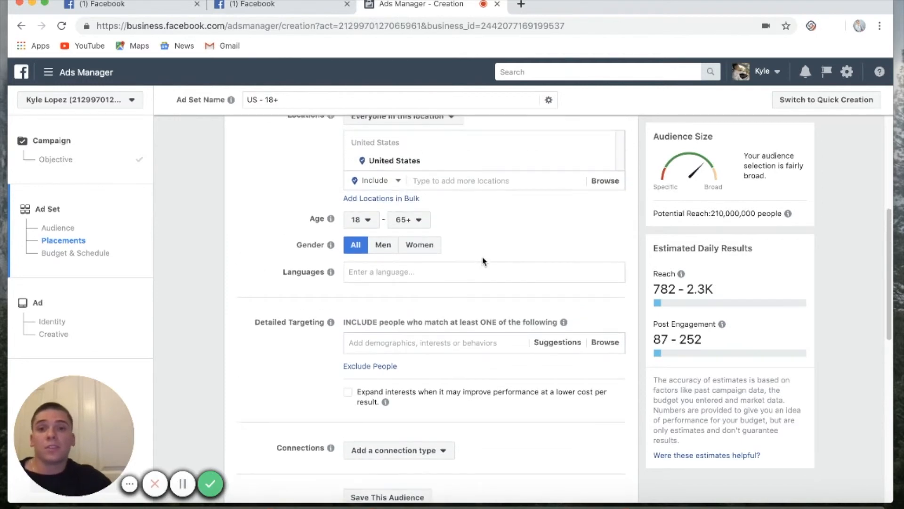
{"action": "scroll", "coordinate": [483, 260], "scroll_direction": "down", "scroll_amount": 2}
{"action": "scroll", "coordinate": [483, 260], "scroll_direction": "down", "scroll_amount": 1}
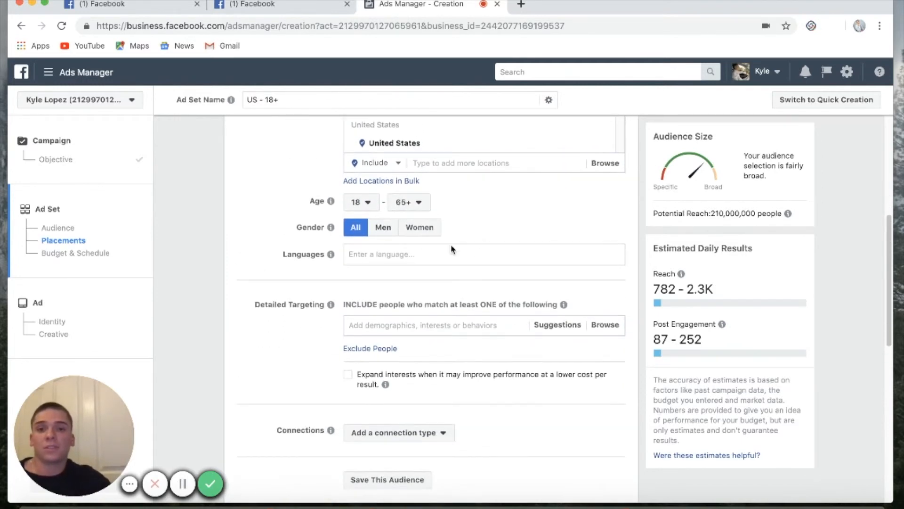
{"action": "scroll", "coordinate": [408, 272], "scroll_direction": "down", "scroll_amount": 7}
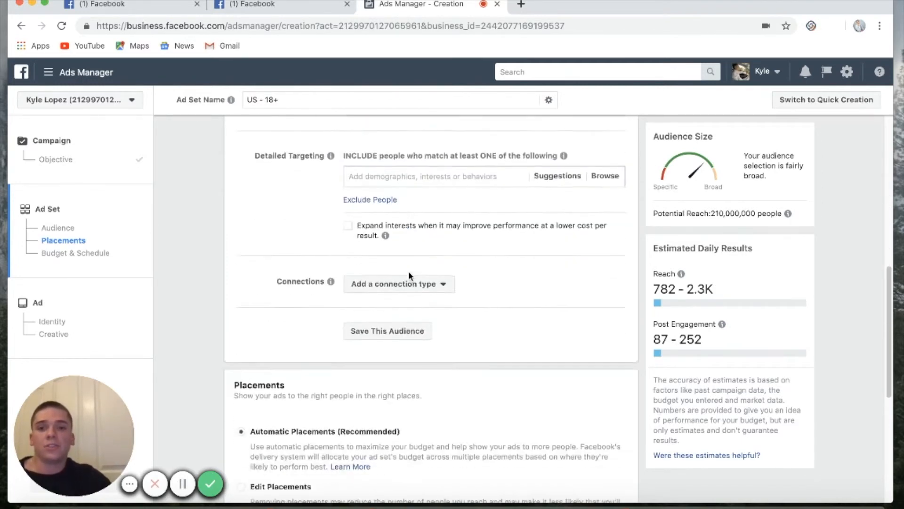
{"action": "scroll", "coordinate": [409, 271], "scroll_direction": "up", "scroll_amount": 5}
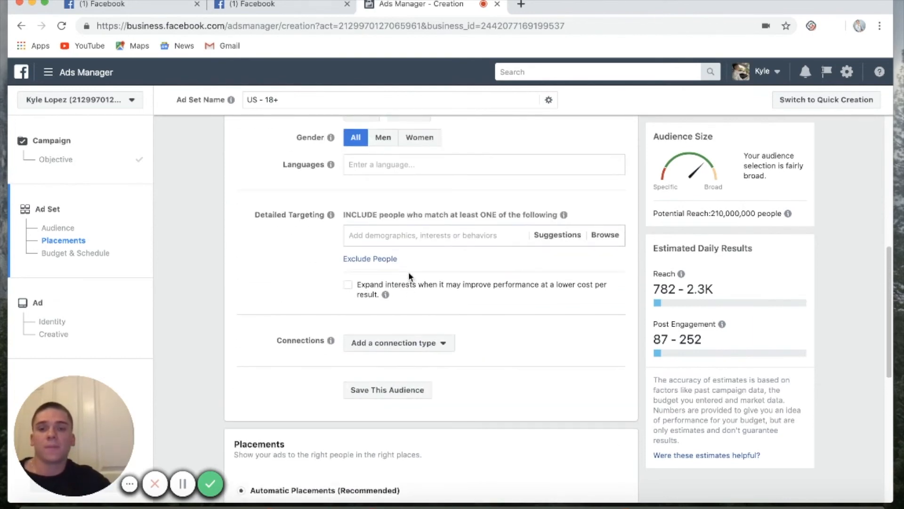
{"action": "left_click", "coordinate": [440, 237]}
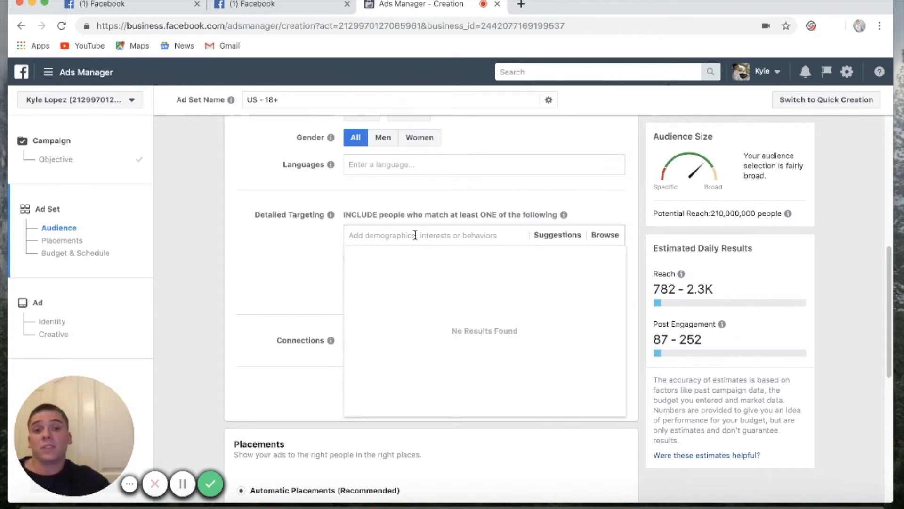
{"action": "left_click", "coordinate": [325, 252]}
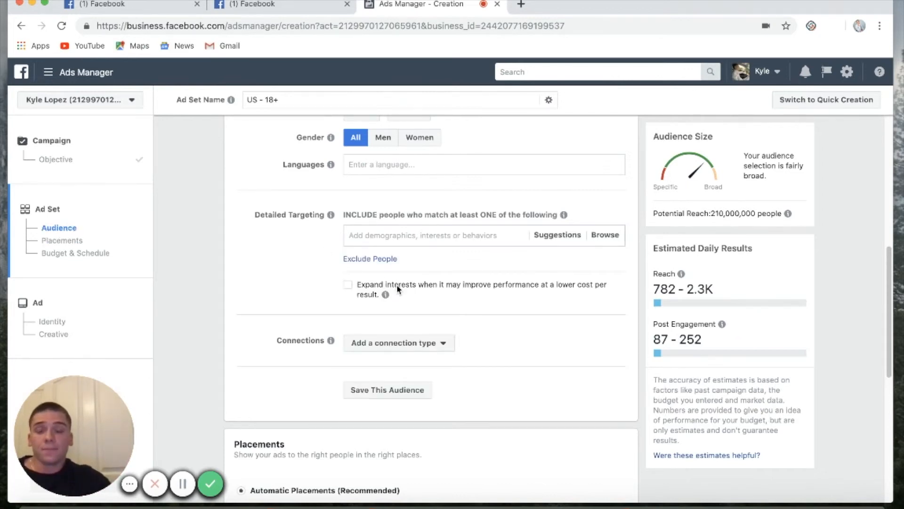
{"action": "scroll", "coordinate": [396, 284], "scroll_direction": "down", "scroll_amount": 1}
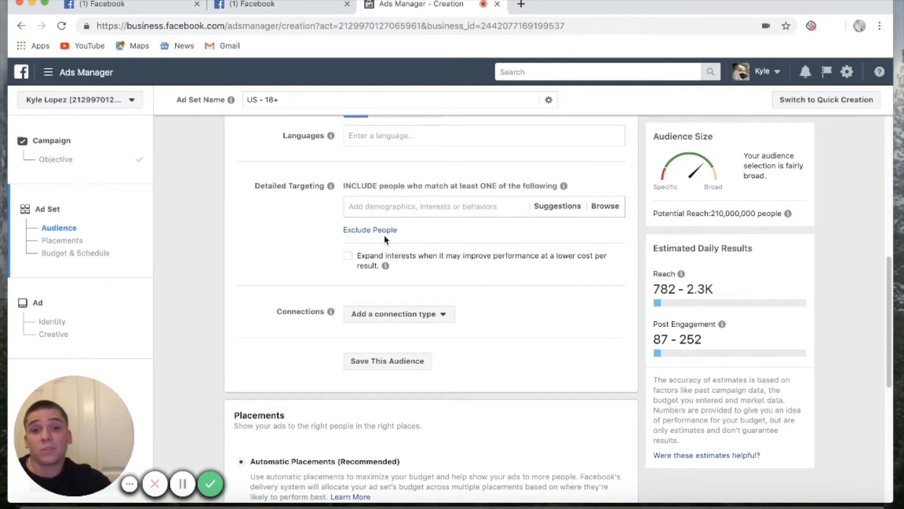
{"action": "scroll", "coordinate": [383, 235], "scroll_direction": "down", "scroll_amount": 2}
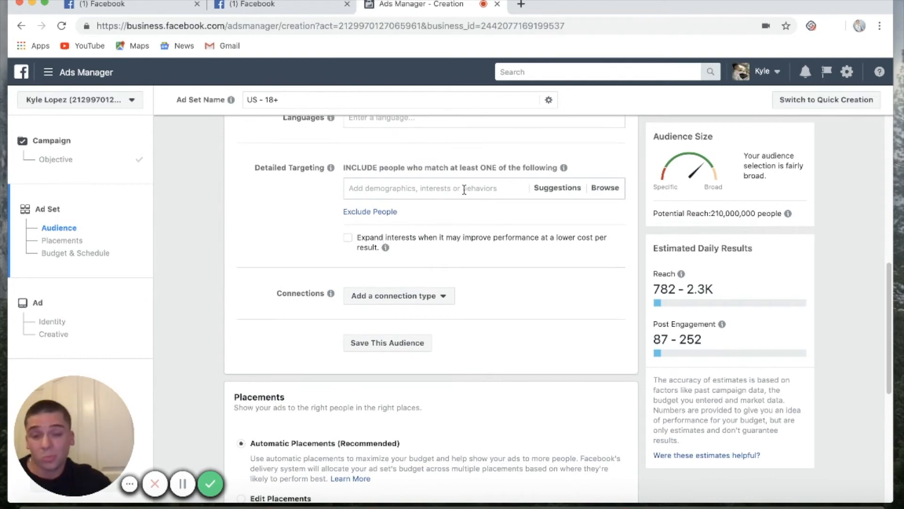
{"action": "scroll", "coordinate": [482, 287], "scroll_direction": "down", "scroll_amount": 3}
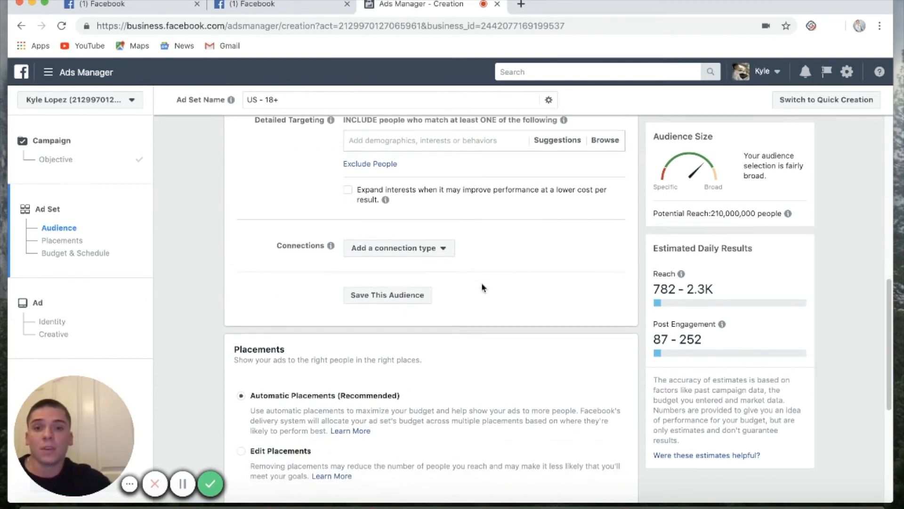
{"action": "scroll", "coordinate": [481, 285], "scroll_direction": "up", "scroll_amount": 3}
{"action": "scroll", "coordinate": [478, 229], "scroll_direction": "up", "scroll_amount": 2}
Set the ad set's daily budget to $10.00 in the budget and schedule settings
{"action": "scroll", "coordinate": [478, 229], "scroll_direction": "down", "scroll_amount": 10}
{"action": "scroll", "coordinate": [478, 230], "scroll_direction": "down", "scroll_amount": 8}
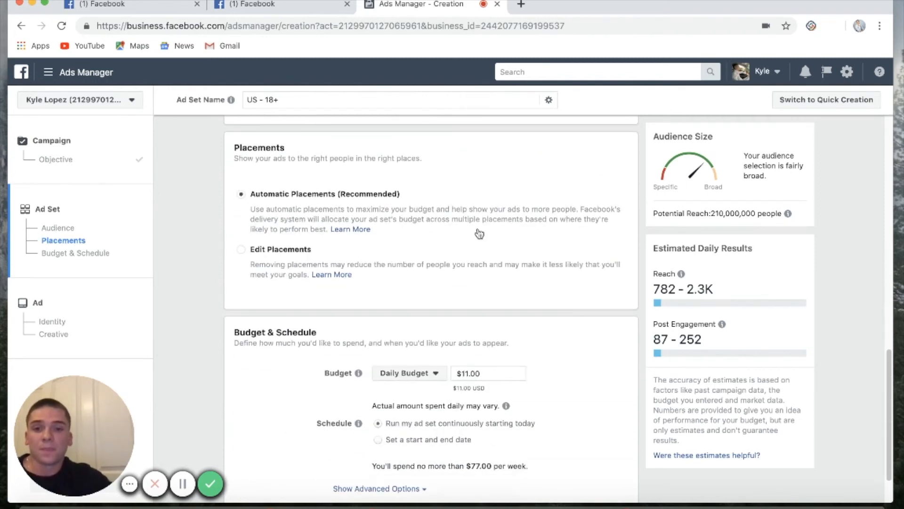
{"action": "scroll", "coordinate": [478, 231], "scroll_direction": "up", "scroll_amount": 3}
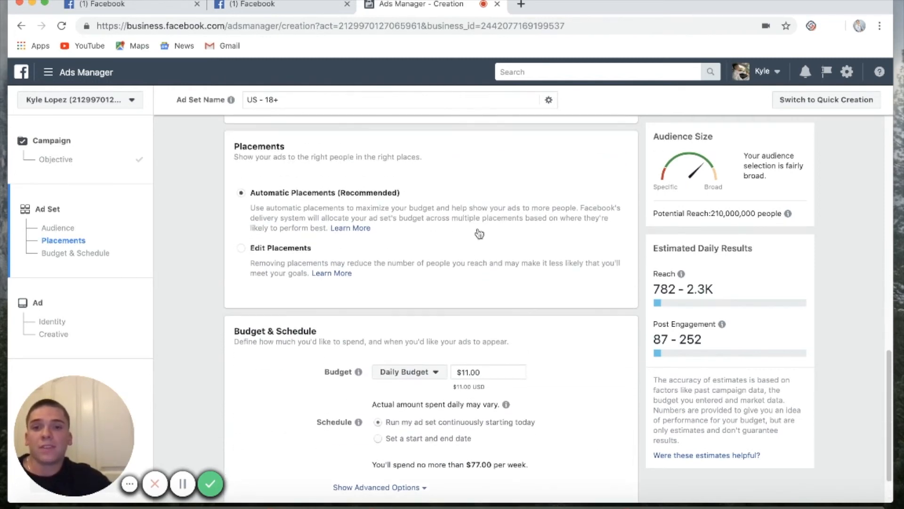
{"action": "scroll", "coordinate": [429, 290], "scroll_direction": "down", "scroll_amount": 1}
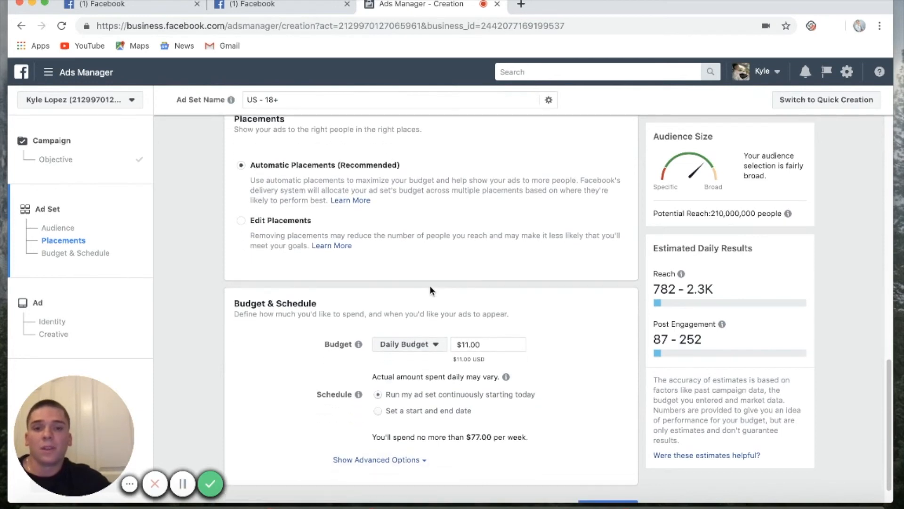
{"action": "scroll", "coordinate": [424, 332], "scroll_direction": "down", "scroll_amount": 1}
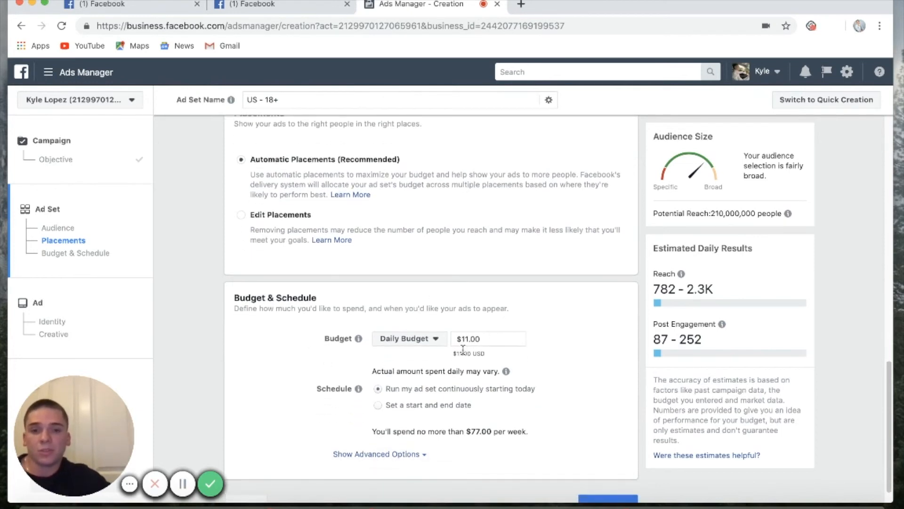
{"action": "left_click", "coordinate": [492, 338]}
{"action": "key", "text": "BackSpace"}
{"action": "key", "text": "BackSpace"}
{"action": "key", "text": "BackSpace"}
{"action": "key", "text": "BackSpace"}
{"action": "type", "text": "0.00"}
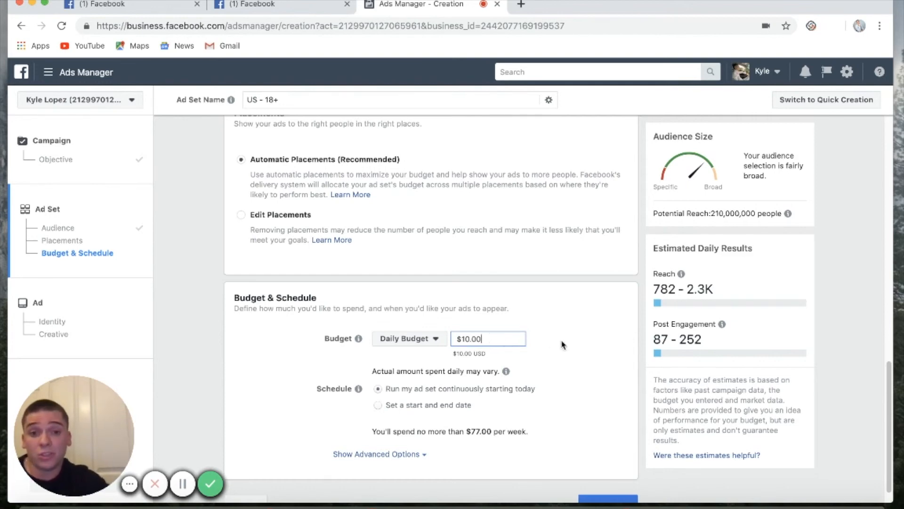
{"action": "left_click", "coordinate": [556, 323]}
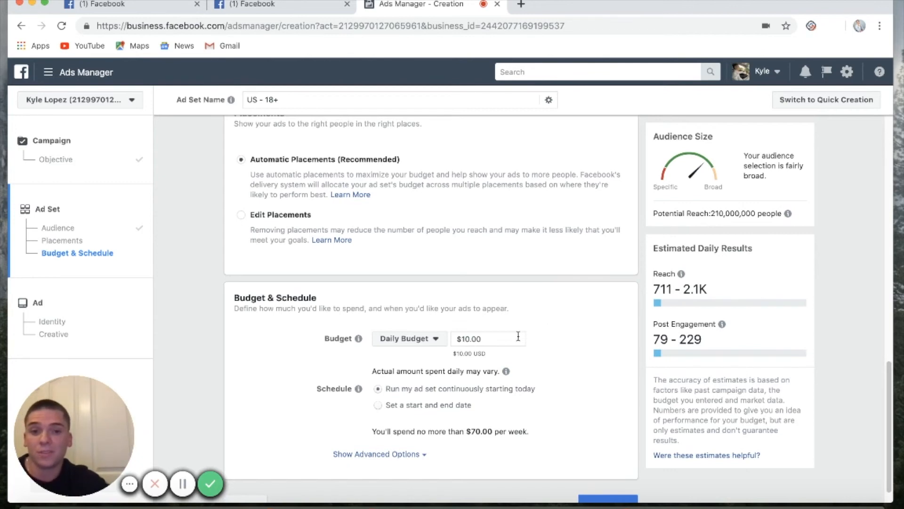
{"action": "scroll", "coordinate": [525, 361], "scroll_direction": "down", "scroll_amount": 1}
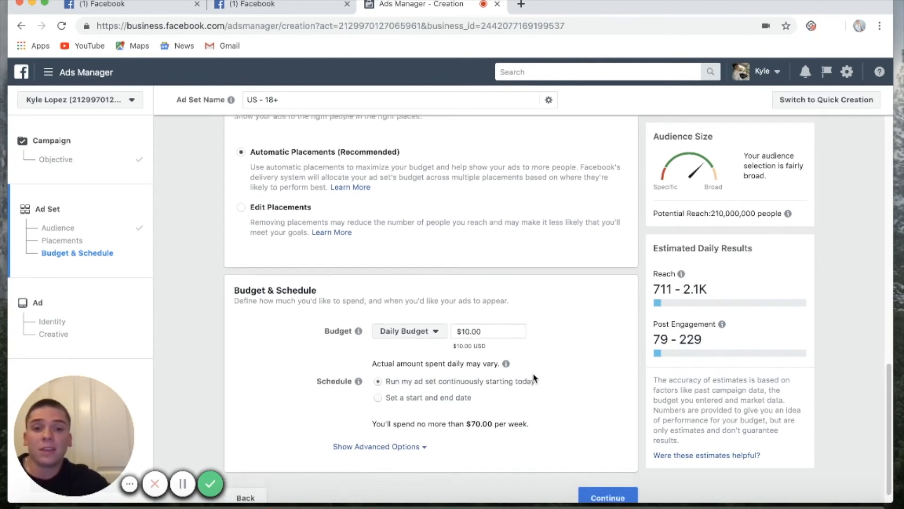